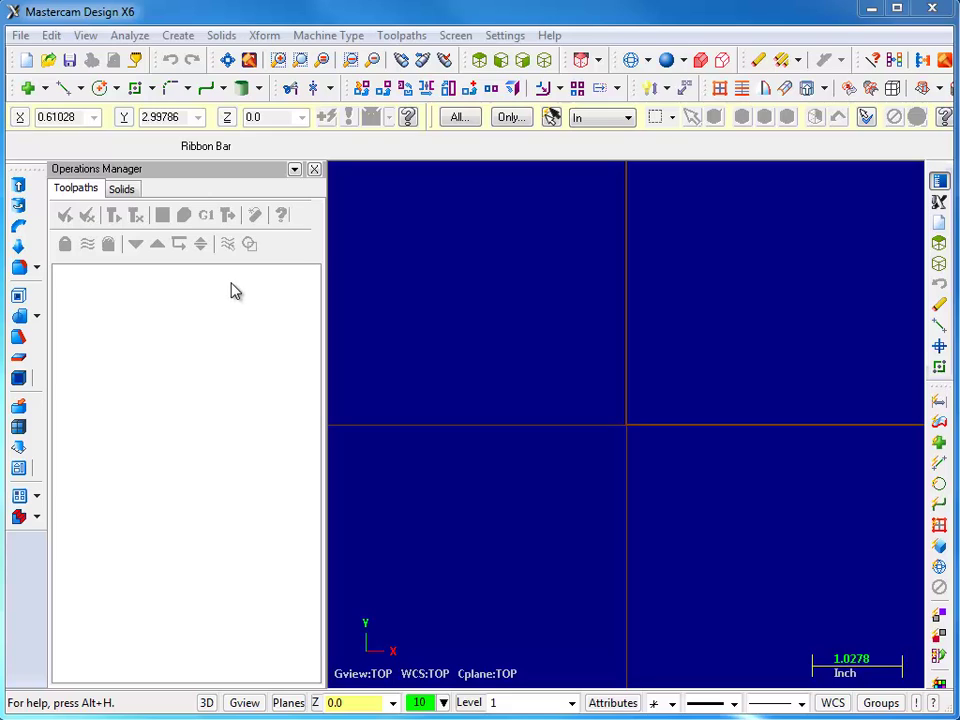
Toggle the Operations Manager panel off and on with the toolbar and Alt+O.
{"action": "left_click", "coordinate": [314, 170]}
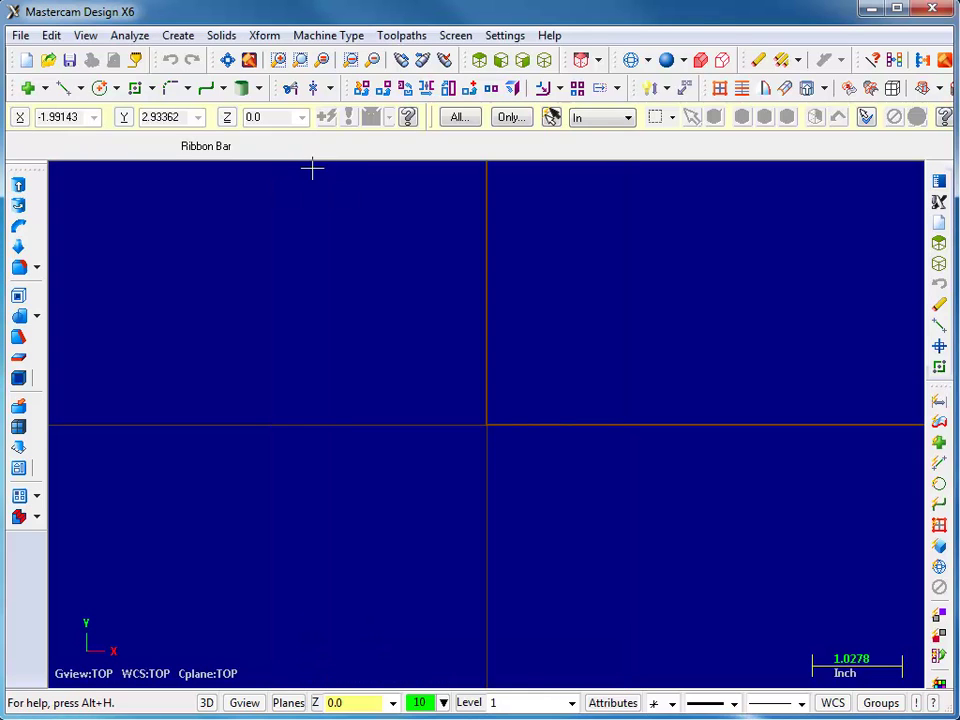
{"action": "left_click", "coordinate": [85, 35]}
{"action": "left_click", "coordinate": [88, 57]}
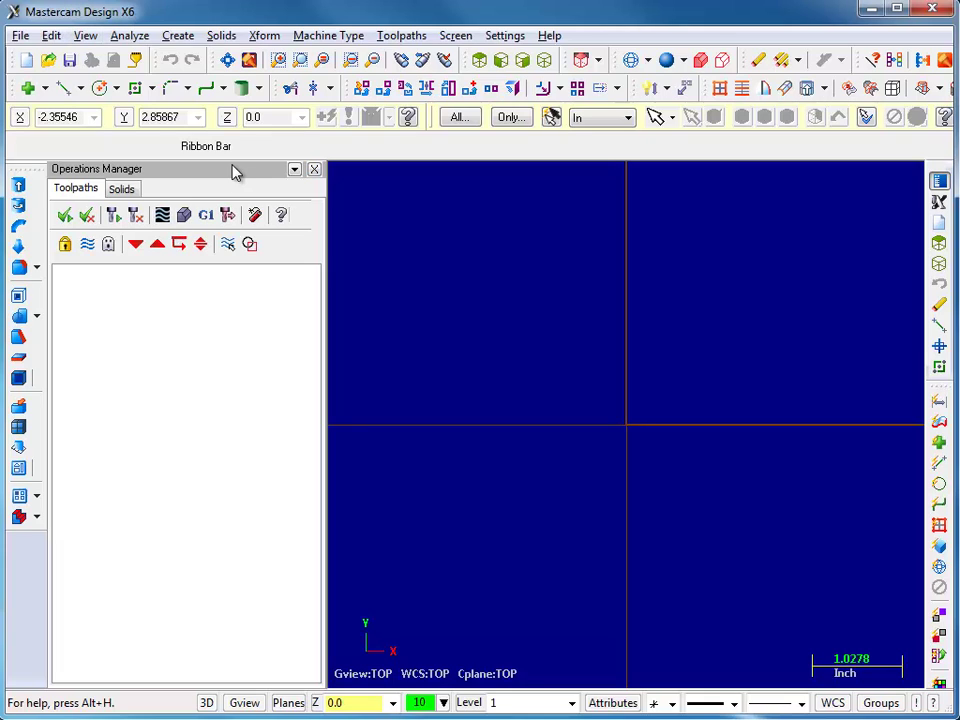
{"action": "key", "text": "alt+o"}
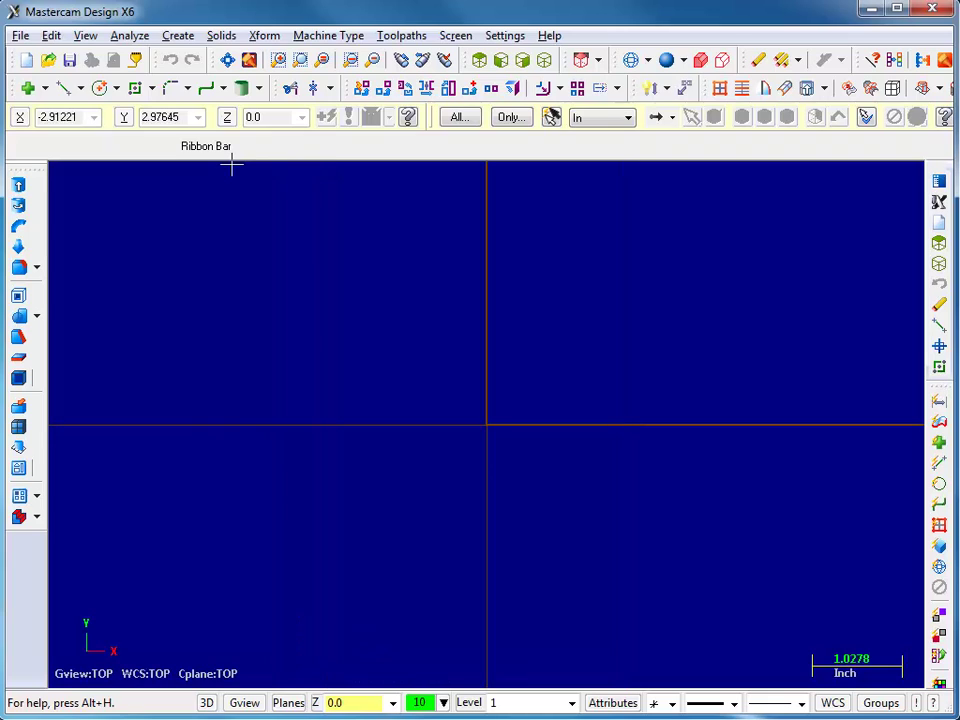
{"action": "key", "text": "alt+o"}
{"action": "key", "text": "alt+o"}
{"action": "key", "text": "alt+o"}
{"action": "key", "text": "alt+o"}
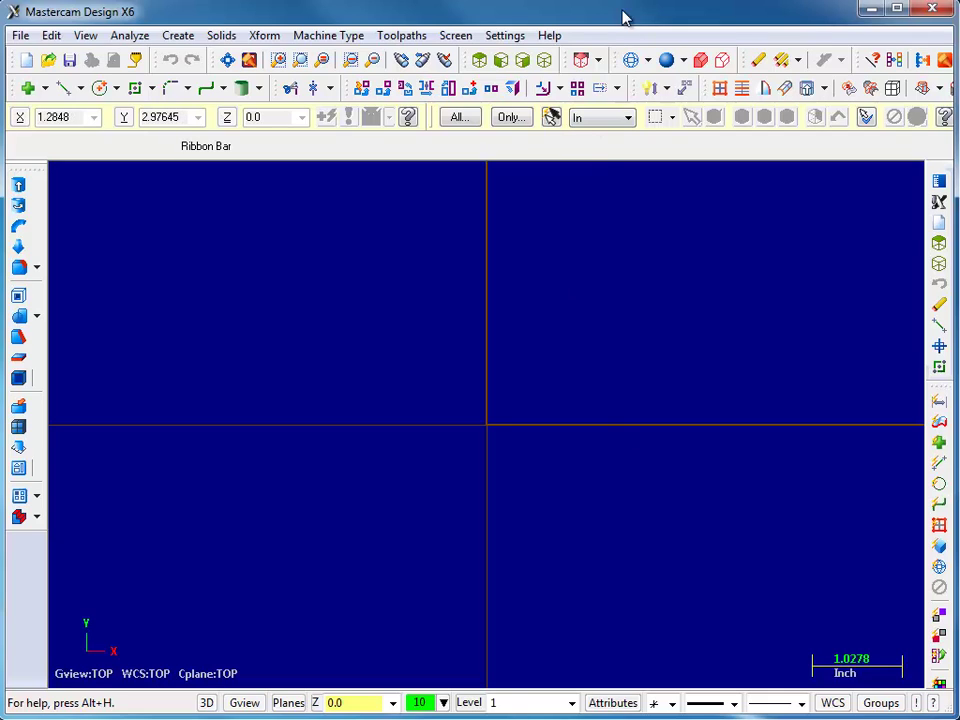
Toggle the origin axis lines with the toolbar button and F9, leaving them shown.
{"action": "left_click", "coordinate": [626, 56]}
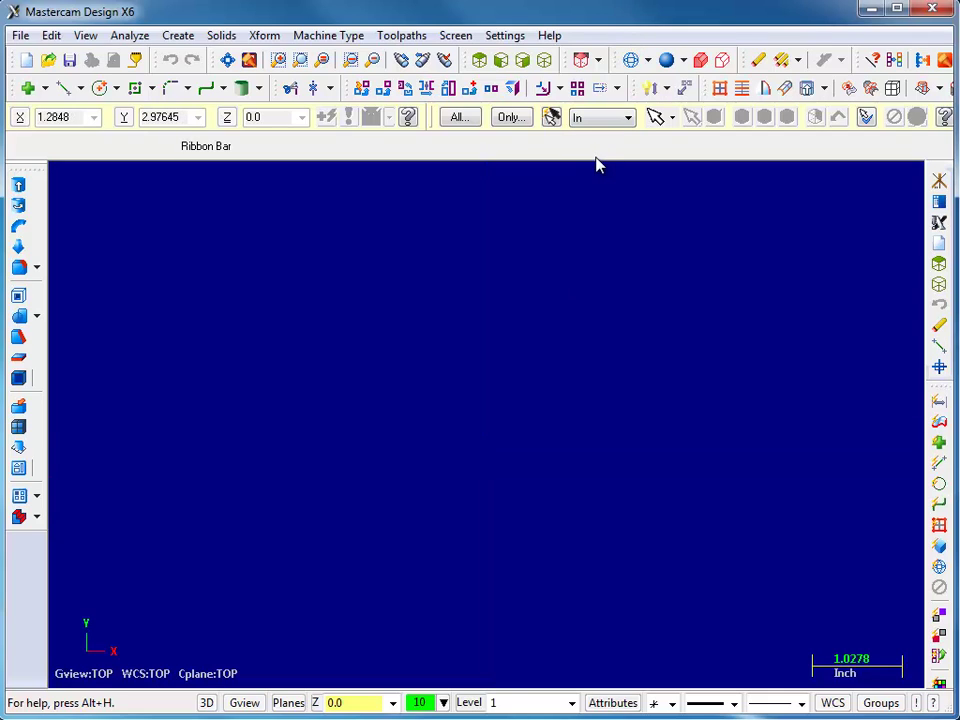
{"action": "key", "text": "F9"}
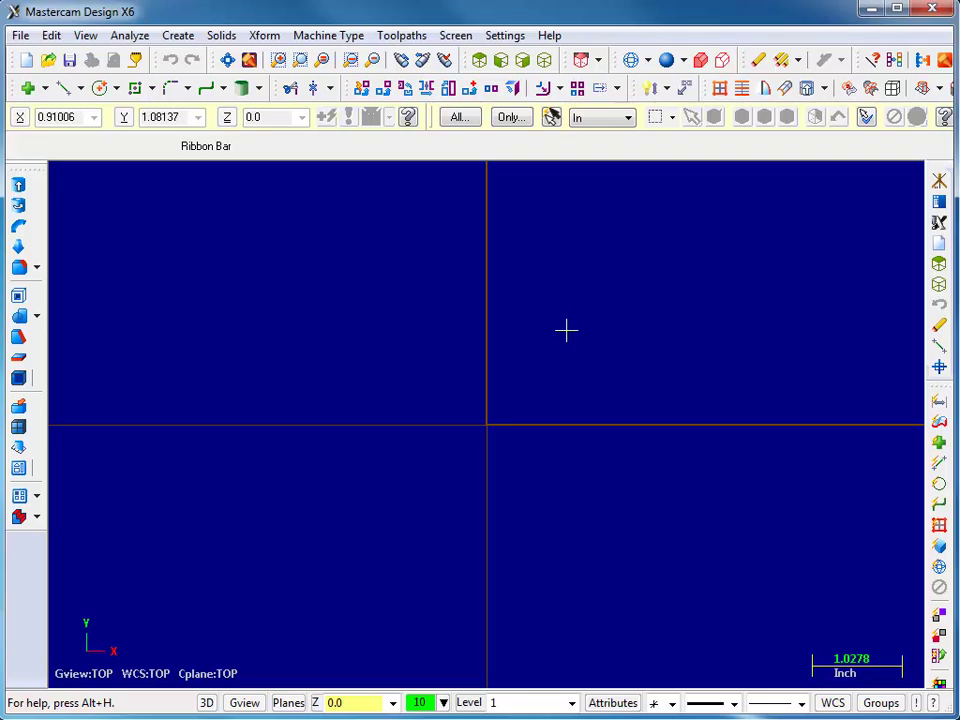
{"action": "key", "text": "F9"}
{"action": "key", "text": "F9"}
{"action": "key", "text": "F9"}
{"action": "key", "text": "F9"}
Set the graphics background colour to black (0) and save it to the configuration file.
{"action": "left_click", "coordinate": [505, 36]}
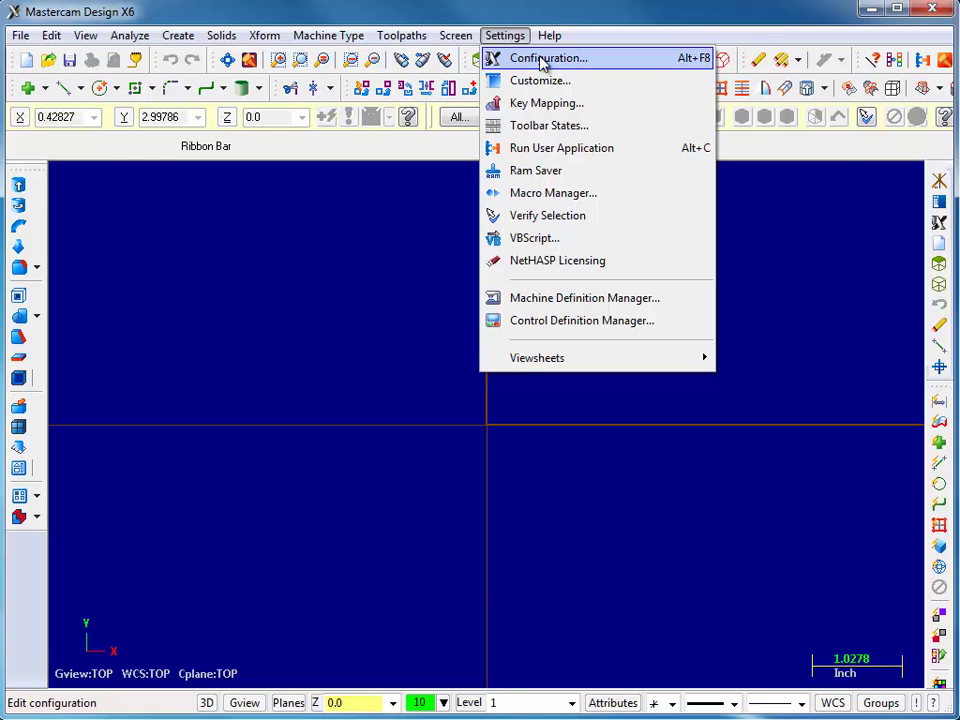
{"action": "left_click", "coordinate": [541, 60]}
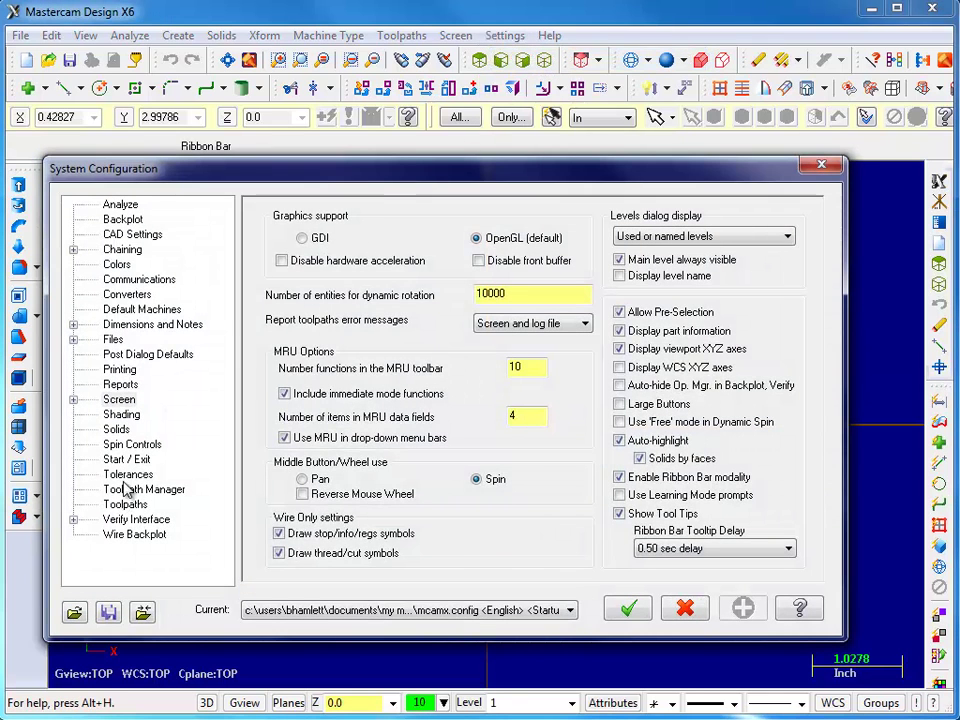
{"action": "left_click", "coordinate": [118, 264]}
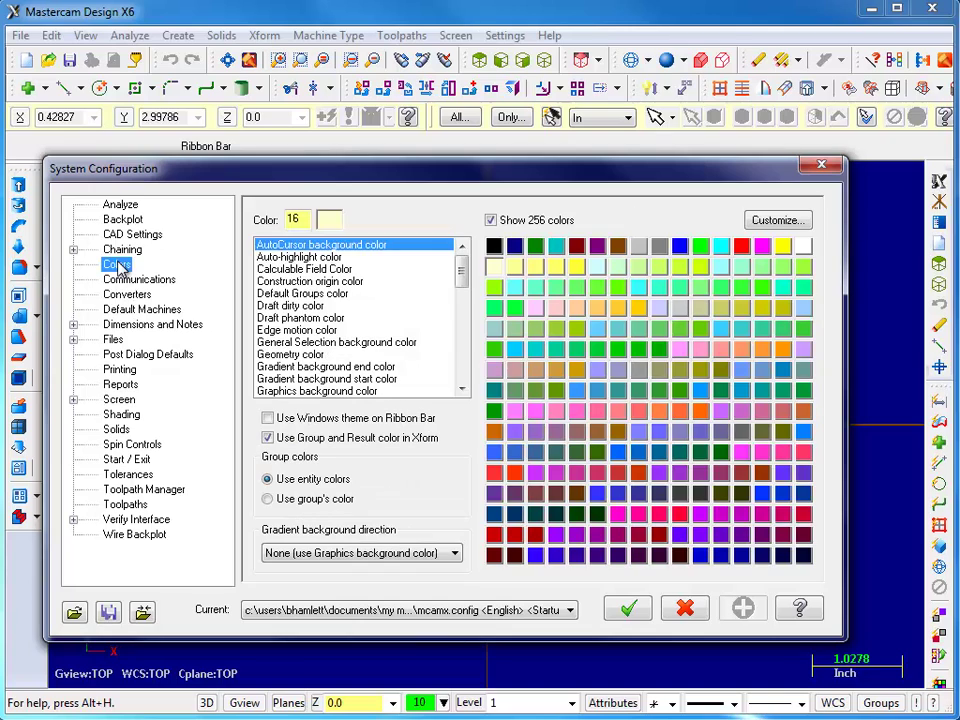
{"action": "left_click", "coordinate": [309, 391]}
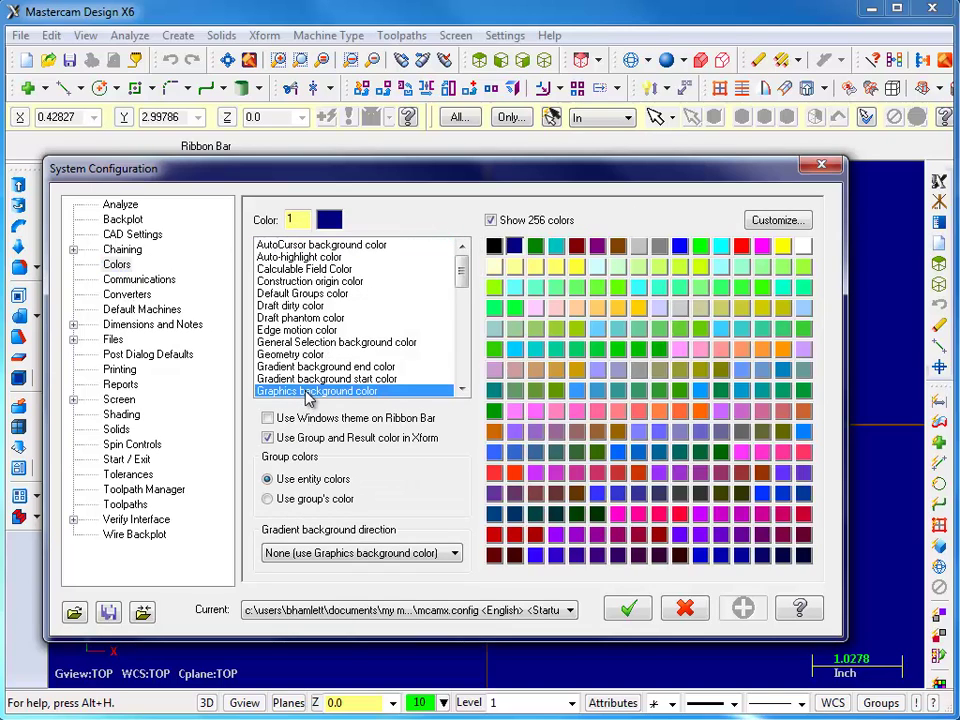
{"action": "left_click", "coordinate": [493, 245]}
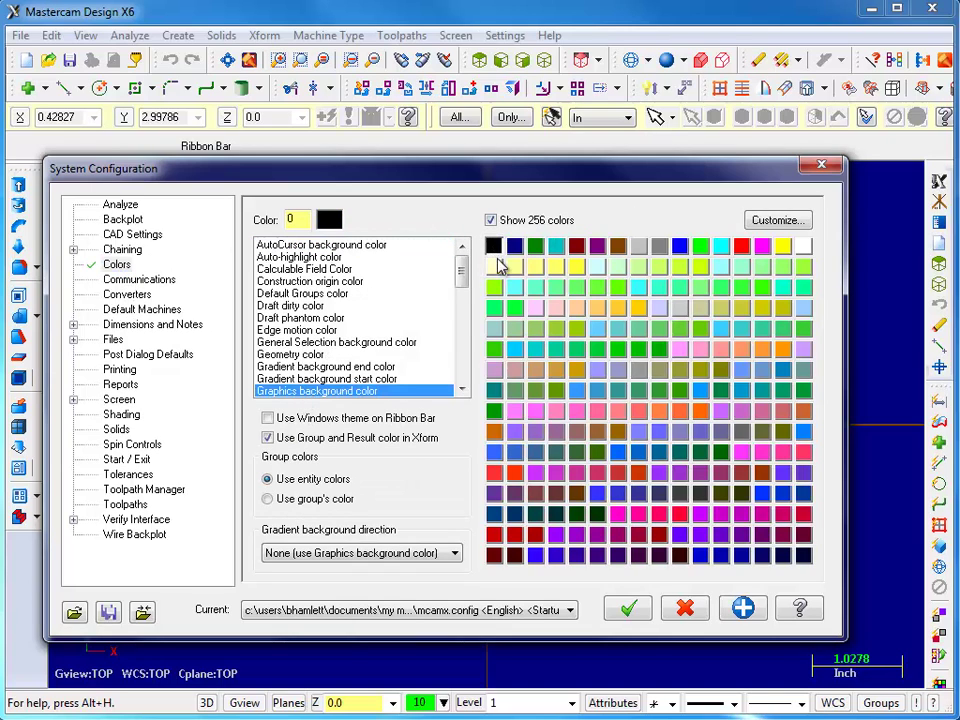
{"action": "left_click", "coordinate": [639, 614]}
{"action": "left_click", "coordinate": [510, 468]}
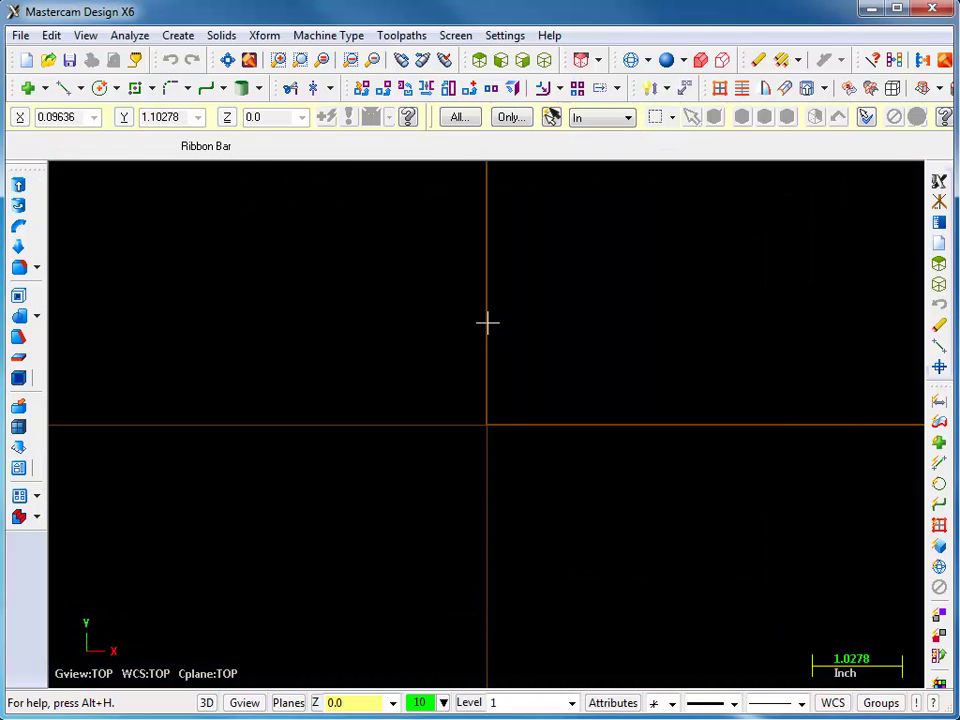
Draw a 2.2056 × 1.4561 rectangle with one corner at the origin, then return to Top view.
{"action": "left_click", "coordinate": [135, 89]}
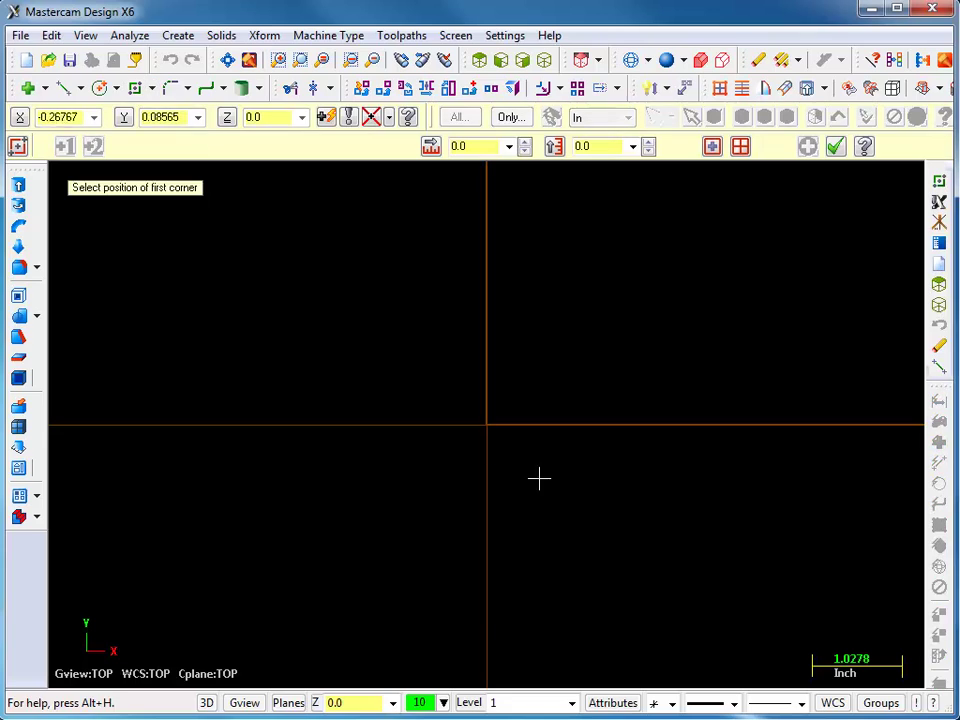
{"action": "left_click", "coordinate": [487, 425]}
{"action": "left_click", "coordinate": [680, 551]}
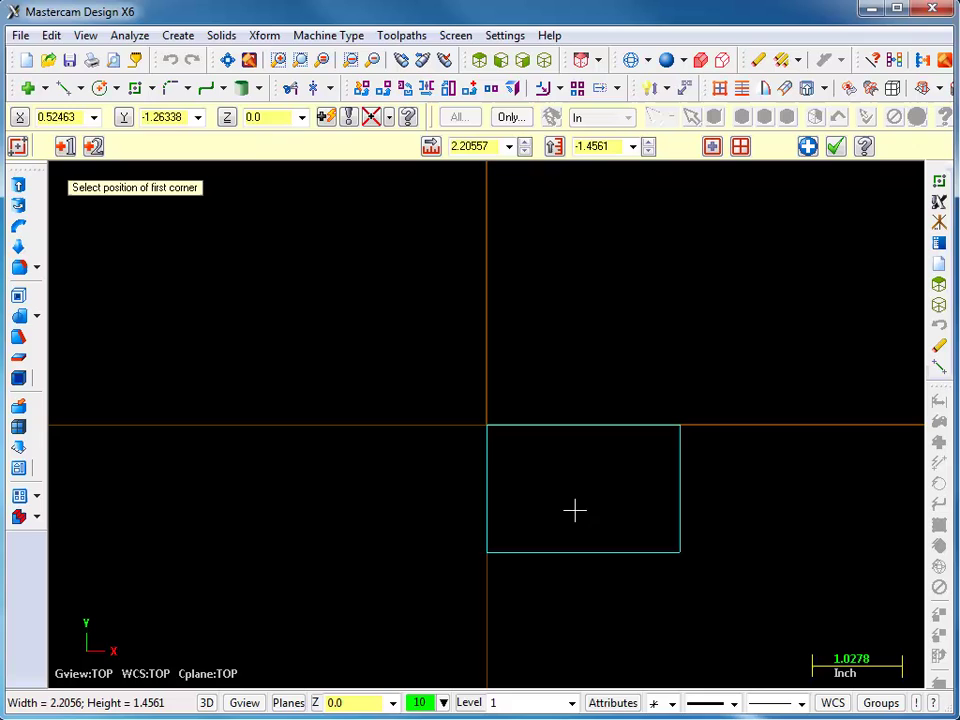
{"action": "left_click", "coordinate": [836, 147]}
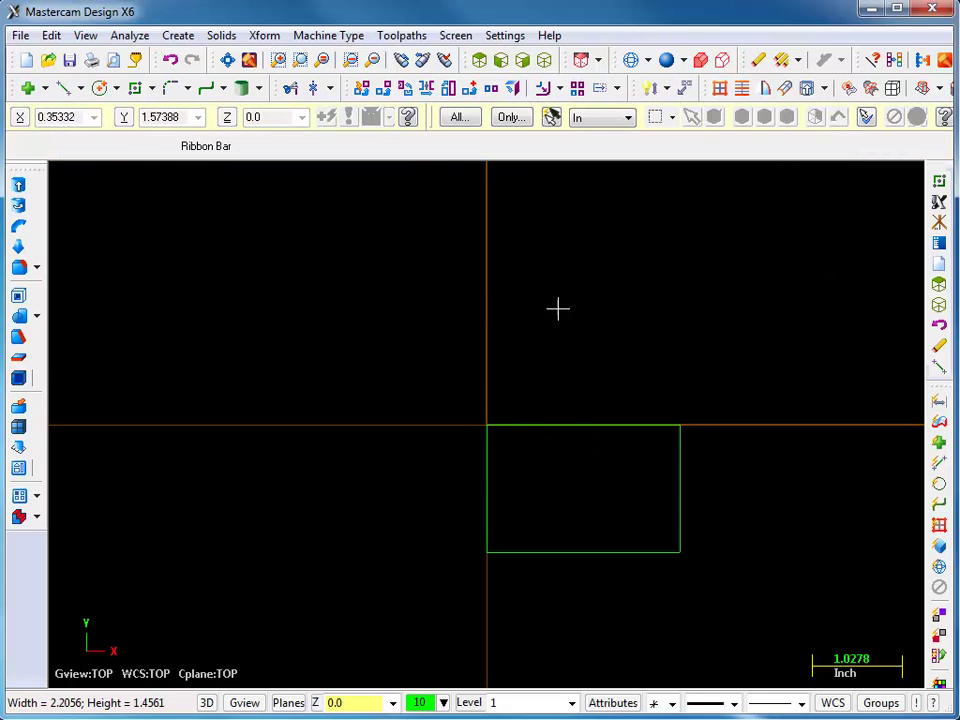
{"action": "middle_click_drag", "start_coordinate": [636, 486], "coordinate": [590, 405]}
{"action": "left_click", "coordinate": [479, 61]}
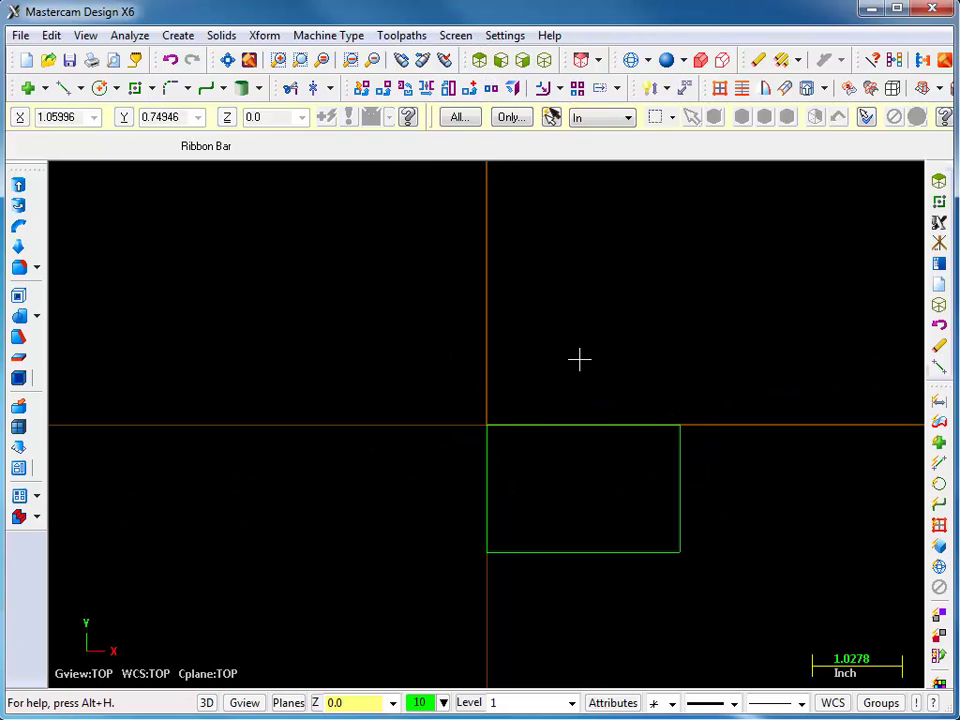
Set Middle Button/Wheel use to Pan on the Screen page and save the configuration.
{"action": "left_click", "coordinate": [504, 36]}
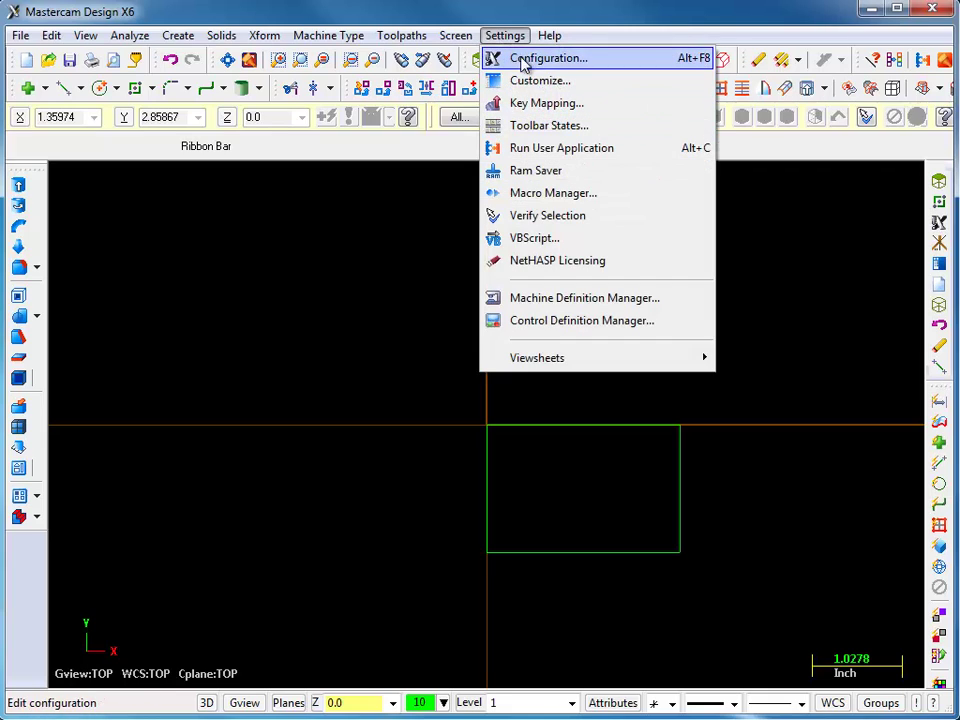
{"action": "left_click", "coordinate": [527, 57]}
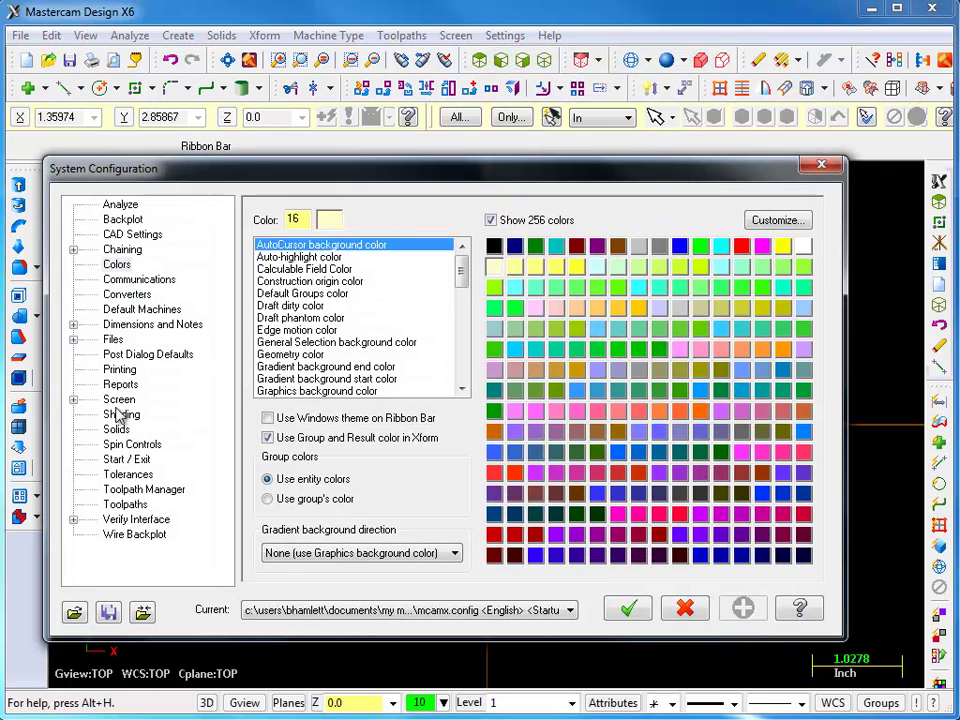
{"action": "left_click", "coordinate": [125, 400]}
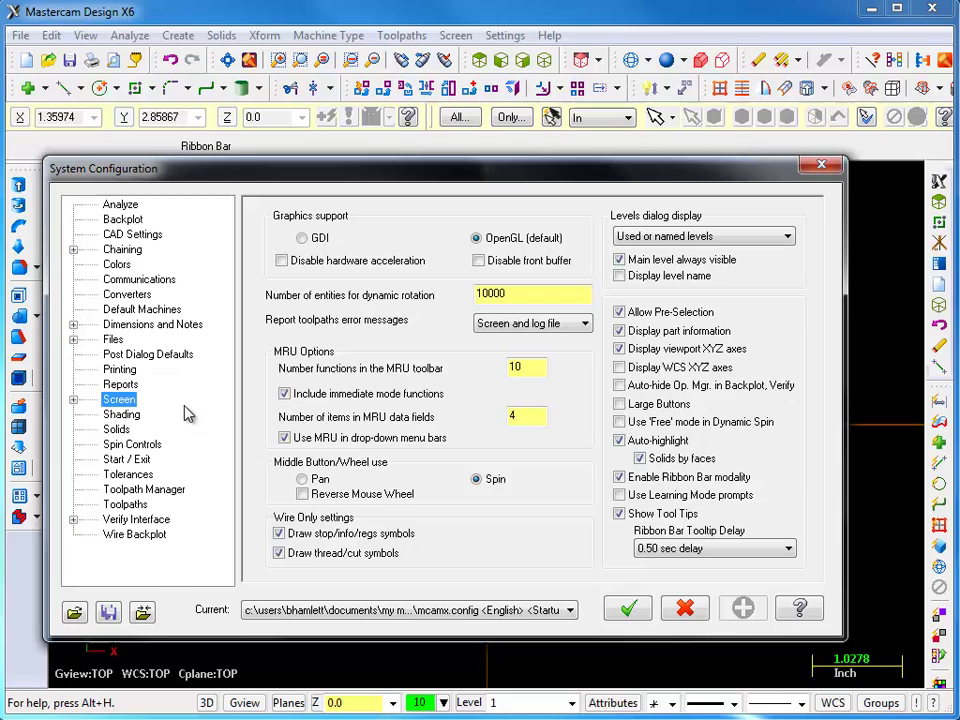
{"action": "left_click", "coordinate": [303, 482]}
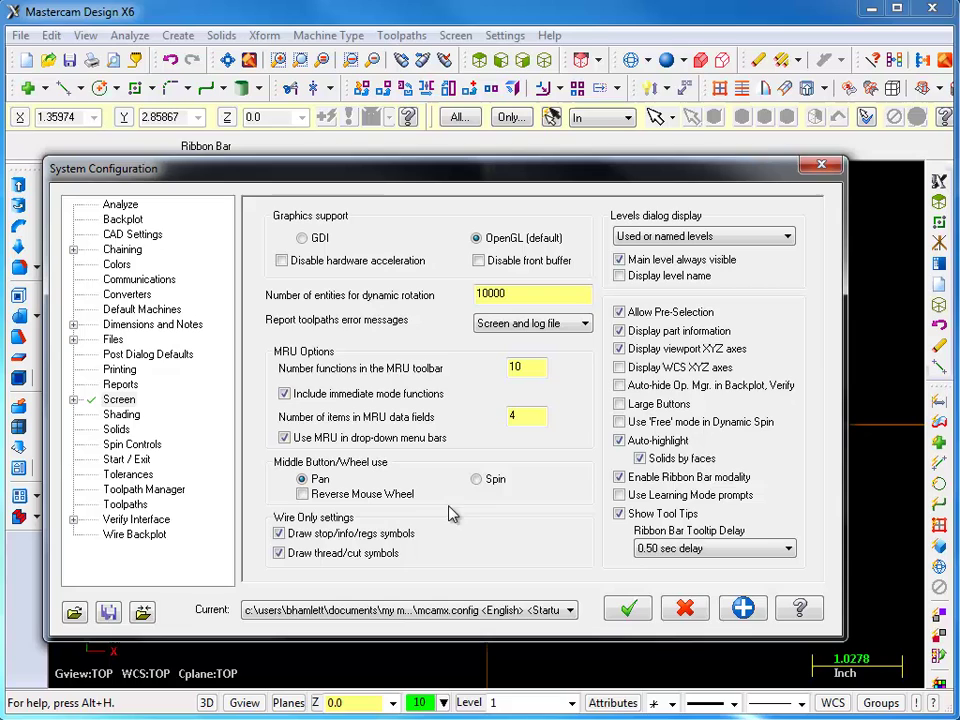
{"action": "left_click", "coordinate": [627, 611]}
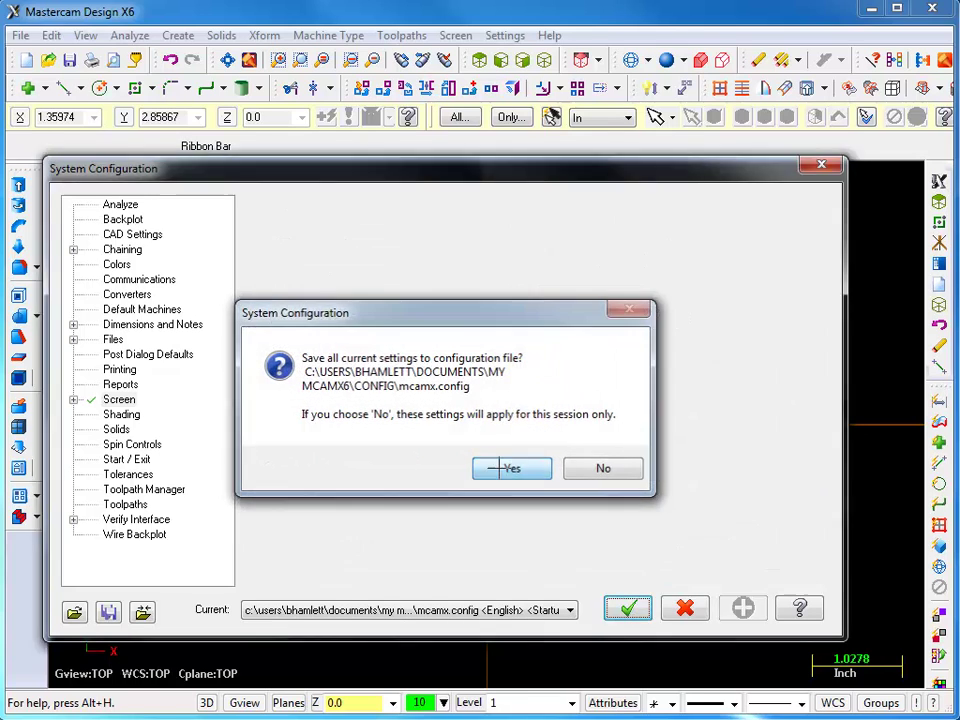
{"action": "left_click", "coordinate": [508, 466]}
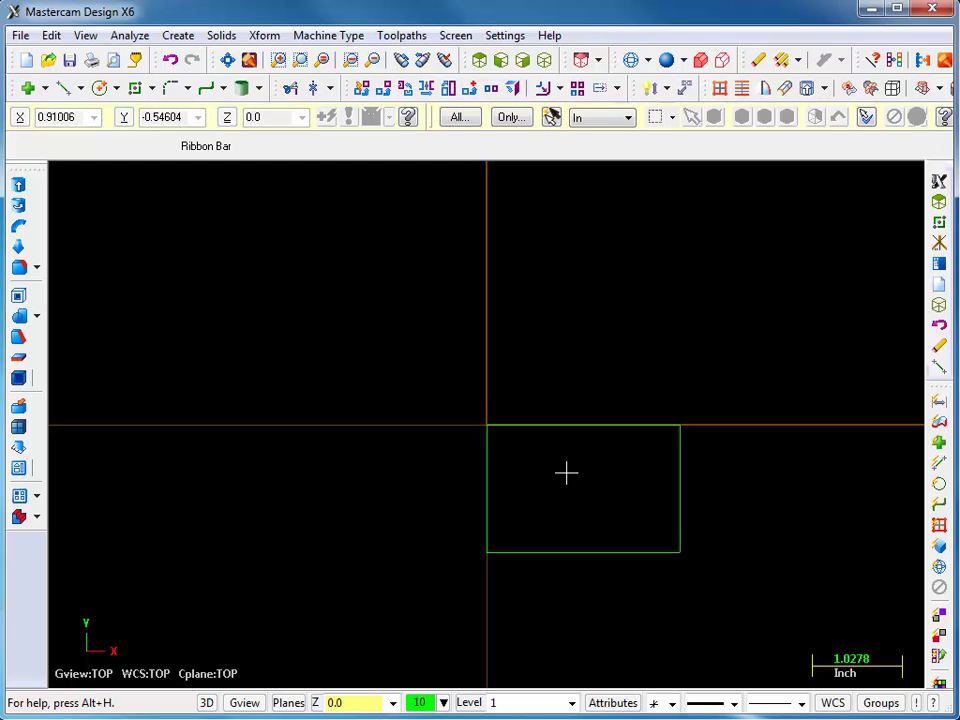
Pan with the middle button, zoom, and Fit so the rectangle fills most of the view.
{"action": "middle_click_drag", "start_coordinate": [571, 474], "coordinate": [408, 317]}
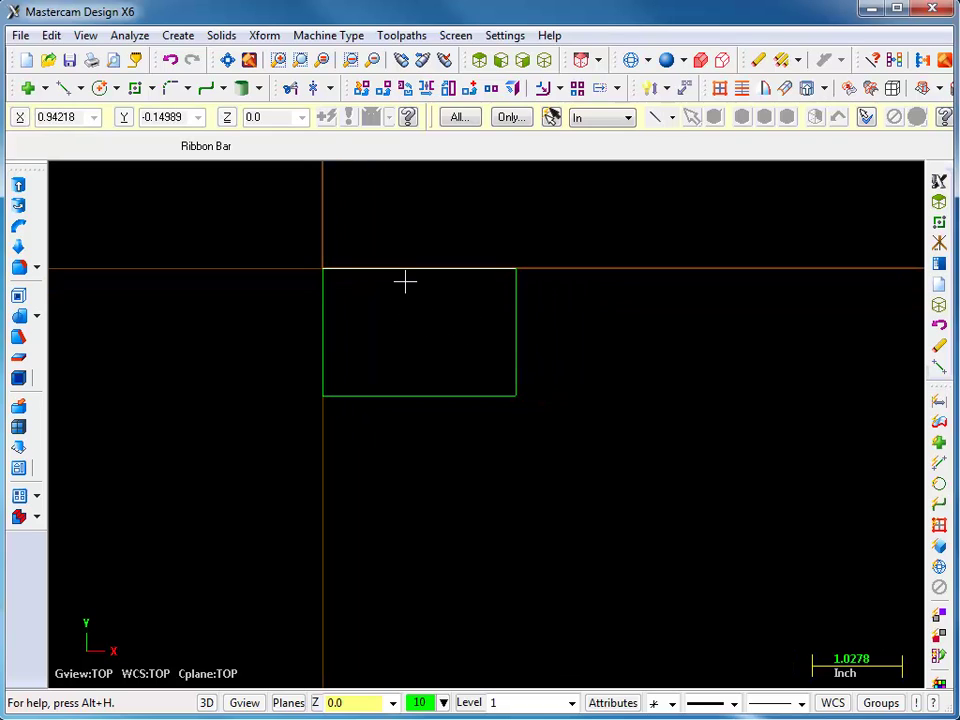
{"action": "scroll", "coordinate": [400, 282], "scroll_direction": "down", "scroll_amount": 5}
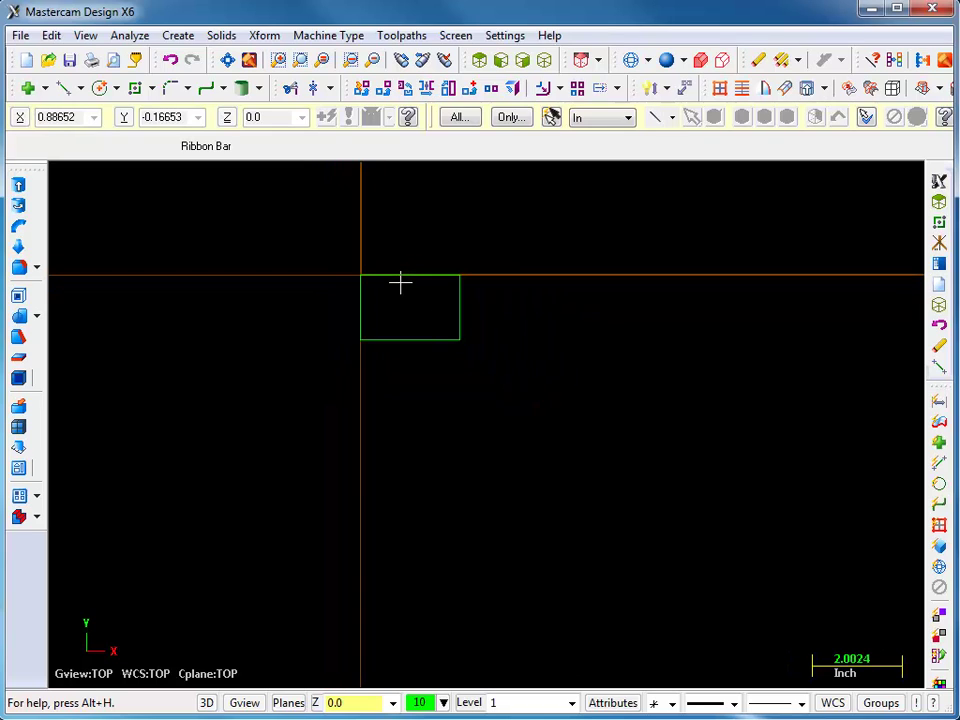
{"action": "scroll", "coordinate": [400, 282], "scroll_direction": "up", "scroll_amount": 8}
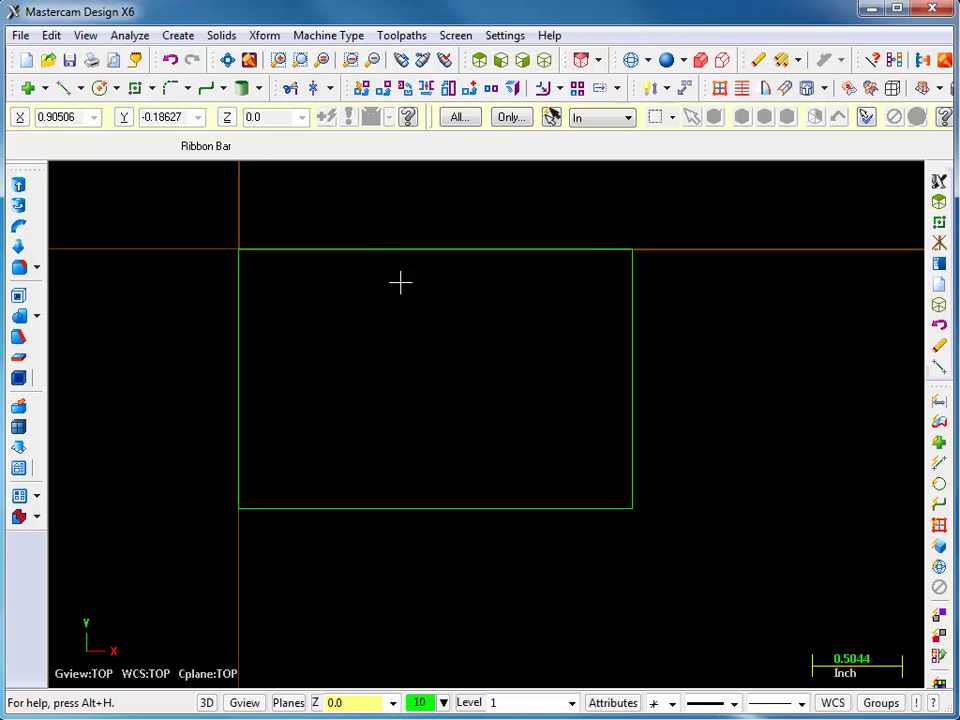
{"action": "scroll", "coordinate": [402, 283], "scroll_direction": "down", "scroll_amount": 3}
{"action": "scroll", "coordinate": [404, 287], "scroll_direction": "down", "scroll_amount": 2}
{"action": "middle_click_drag", "start_coordinate": [407, 285], "coordinate": [487, 384]}
{"action": "scroll", "coordinate": [487, 384], "scroll_direction": "up", "scroll_amount": 6}
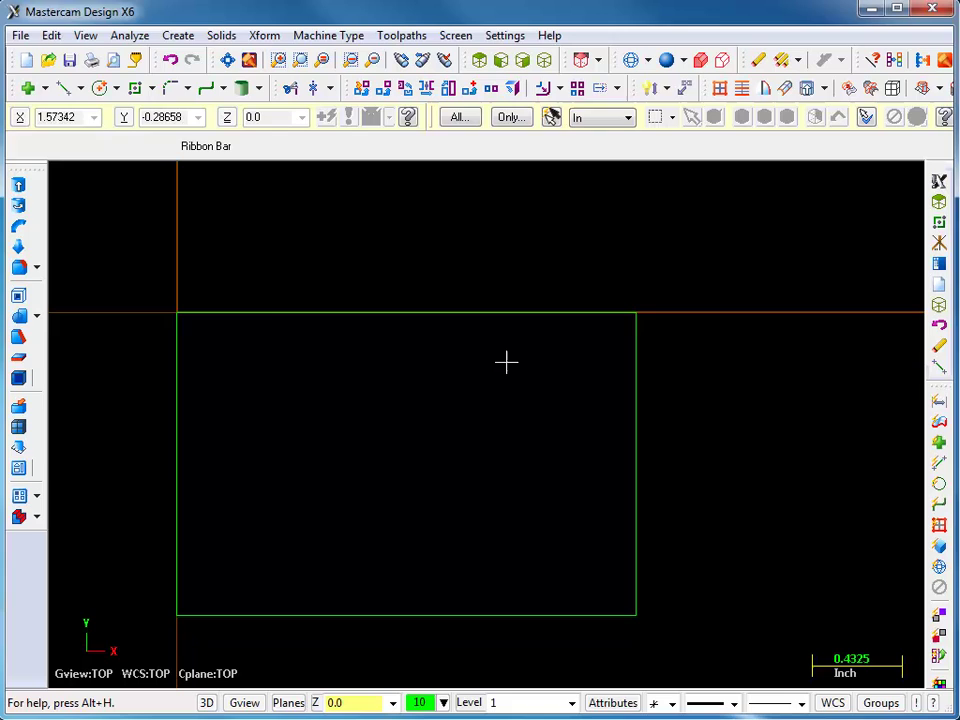
{"action": "left_click", "coordinate": [228, 60]}
{"action": "scroll", "coordinate": [660, 440], "scroll_direction": "down", "scroll_amount": 1}
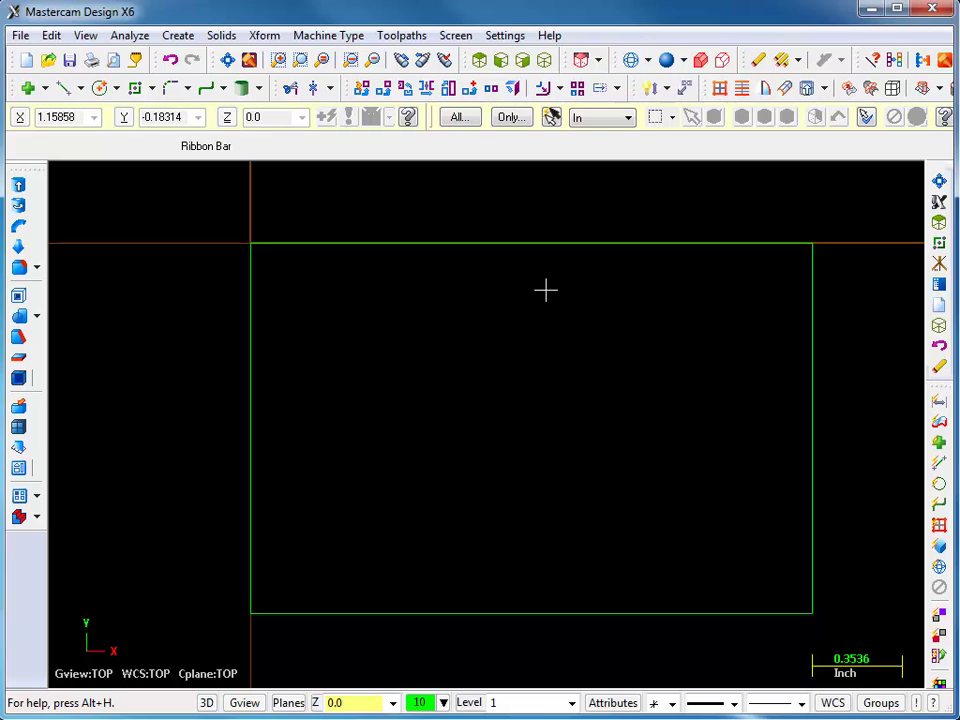
{"action": "left_click", "coordinate": [672, 117]}
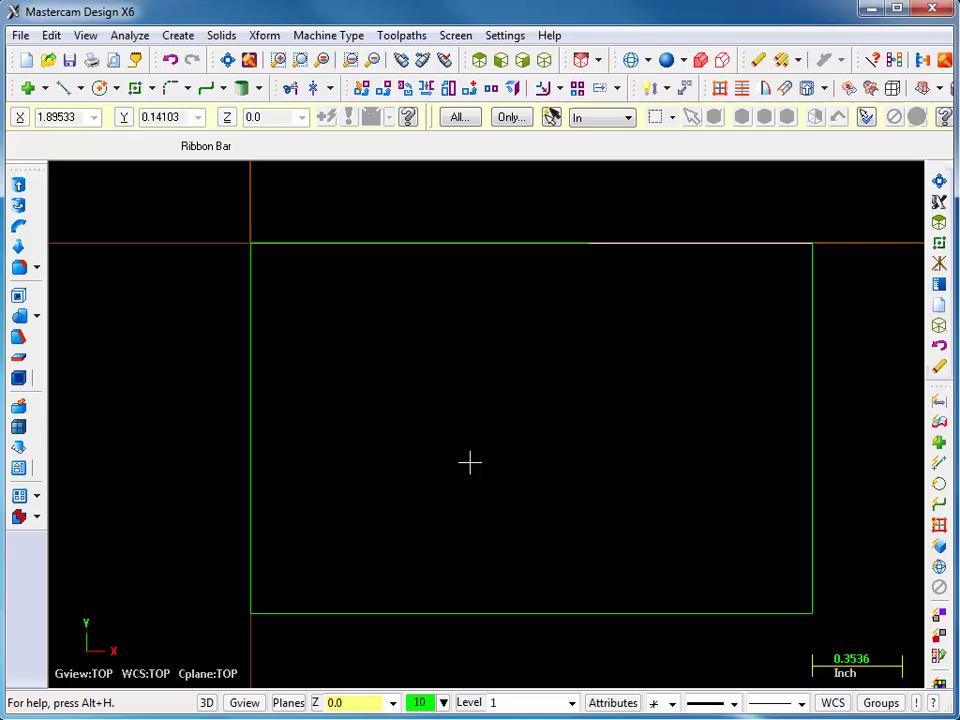